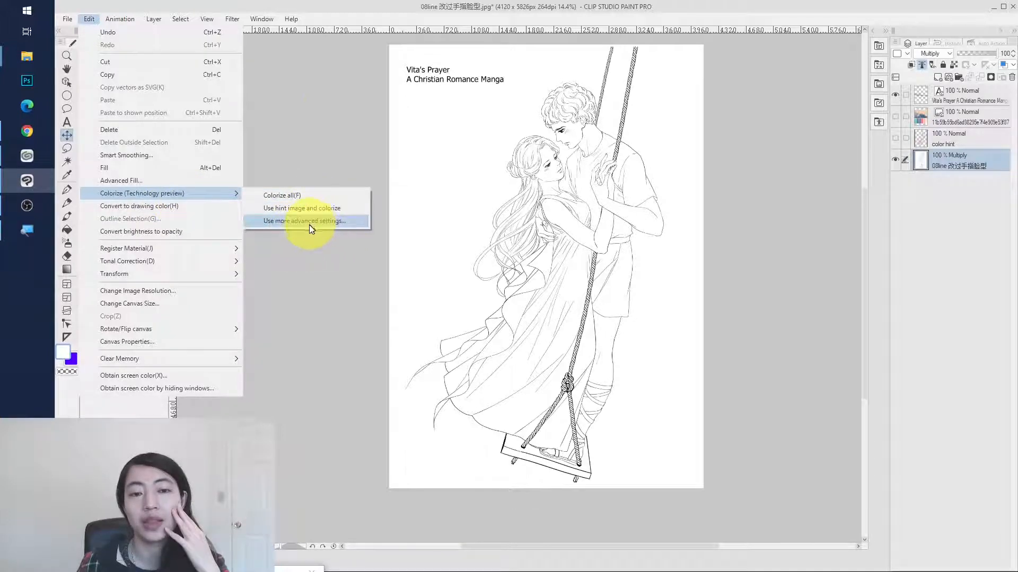
Check in the line art layer's settings that it is set as the reference layer.
{"action": "left_click", "coordinate": [326, 110]}
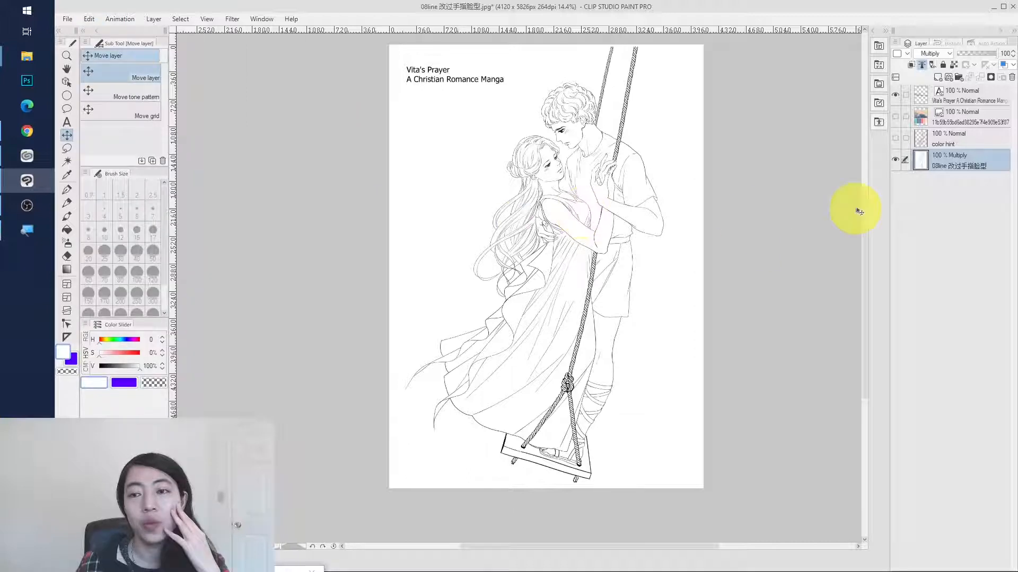
{"action": "left_click_drag", "start_coordinate": [863, 224], "coordinate": [864, 202]}
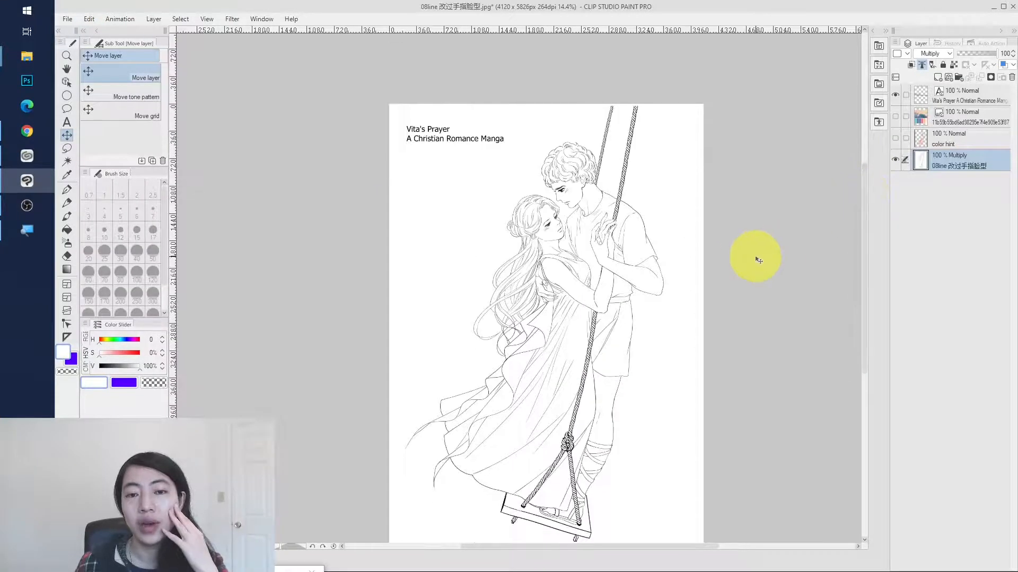
{"action": "scroll", "coordinate": [754, 256], "scroll_direction": "up", "scroll_amount": 2}
{"action": "mouse_move", "coordinate": [863, 333]}
{"action": "left_mouse_down"}
{"action": "mouse_move", "coordinate": [866, 283]}
{"action": "mouse_move", "coordinate": [866, 315]}
{"action": "left_mouse_up"}
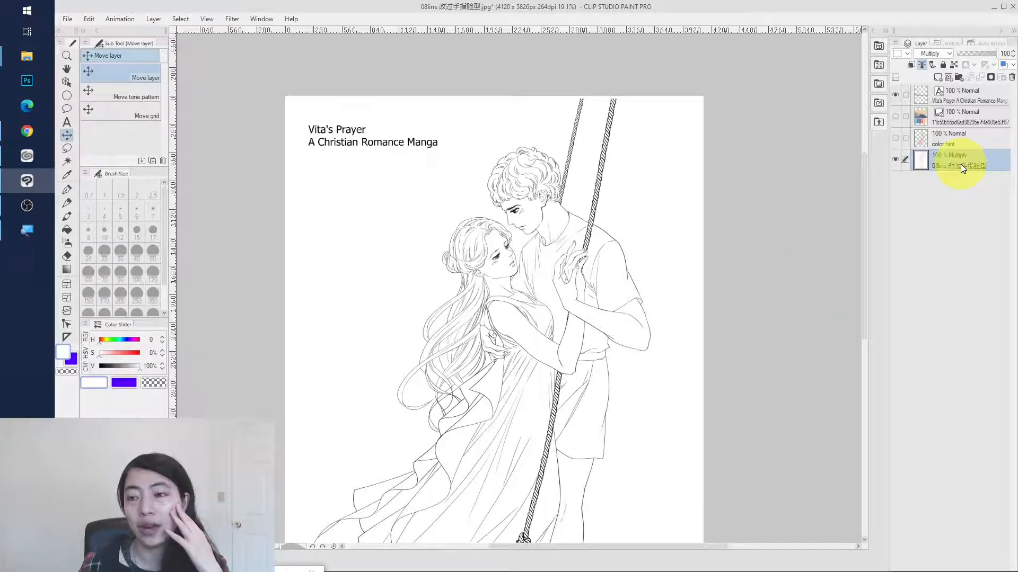
{"action": "left_click", "coordinate": [923, 65]}
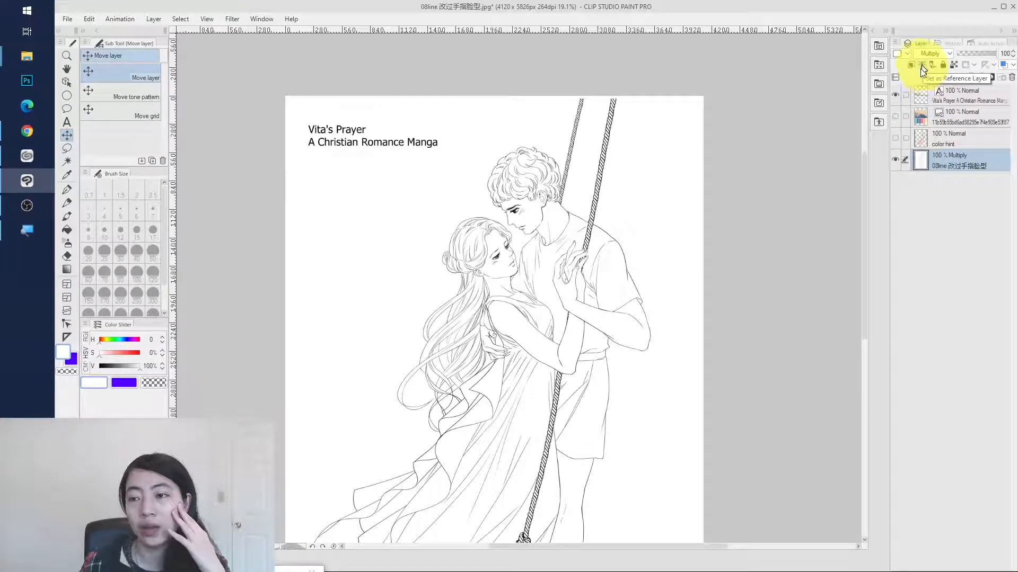
{"action": "right_click", "coordinate": [961, 161]}
{"action": "mouse_move", "coordinate": [972, 312]}
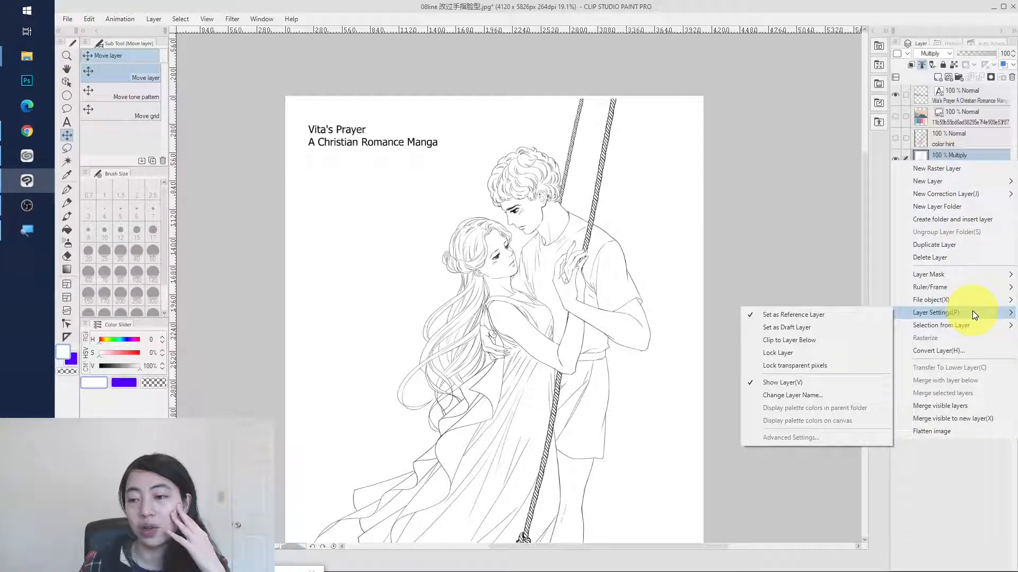
{"action": "left_click", "coordinate": [793, 245]}
Select the "color hint" layer and make it visible over the line art.
{"action": "left_click", "coordinate": [986, 148]}
{"action": "left_click", "coordinate": [974, 136]}
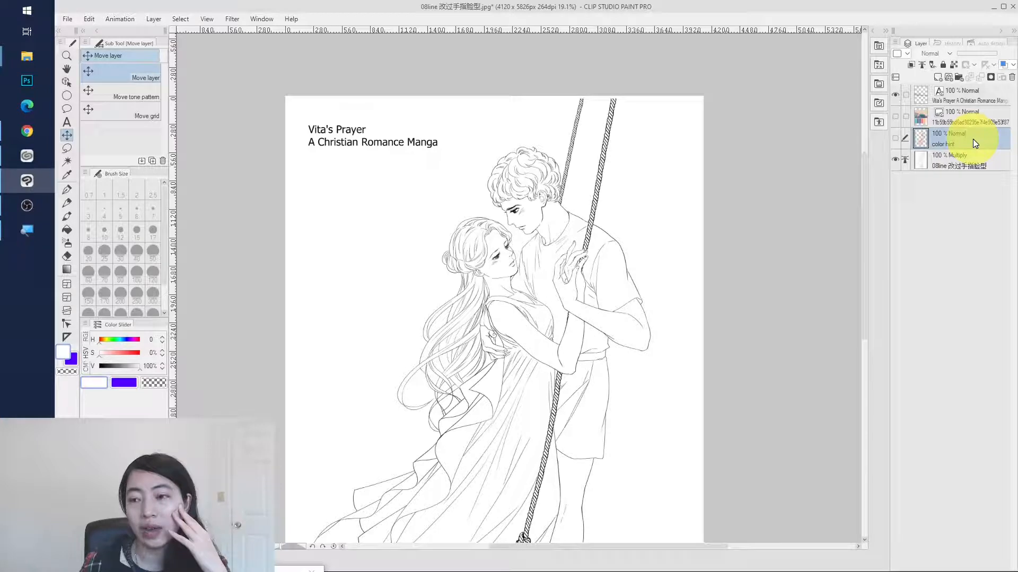
{"action": "left_click", "coordinate": [901, 142]}
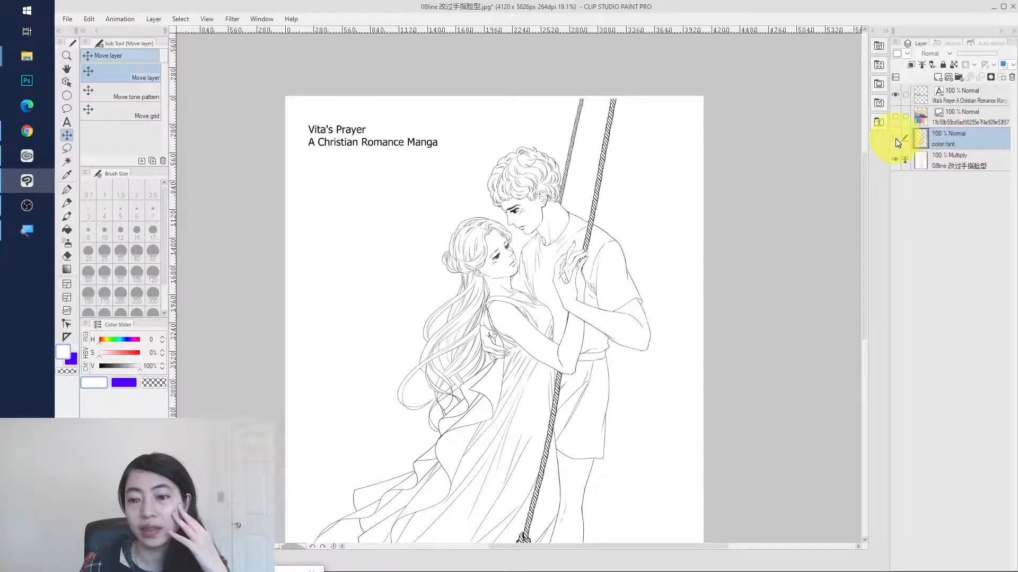
{"action": "left_click", "coordinate": [895, 138]}
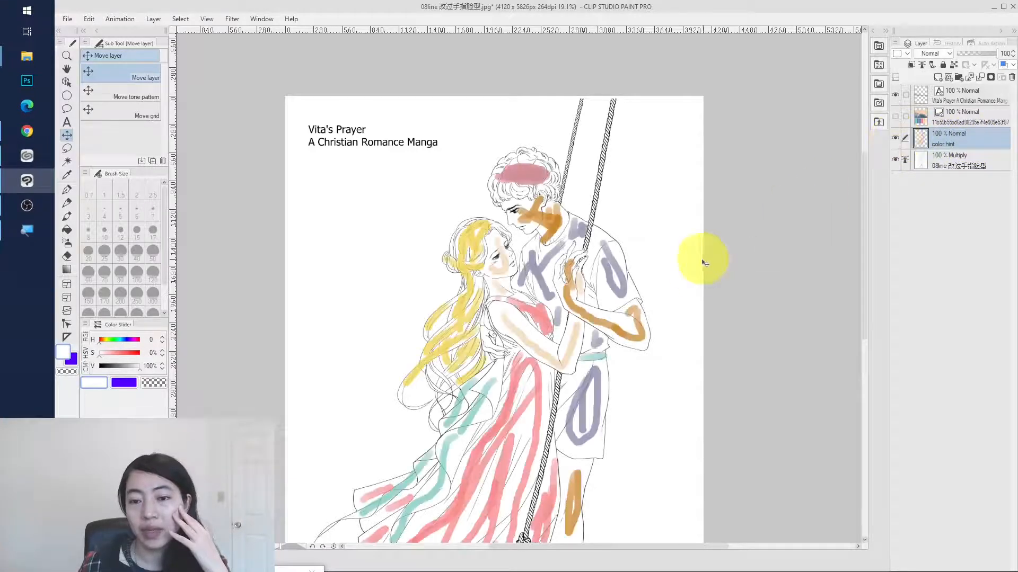
Run Colorize with more advanced settings on the color hint layer and accept the notice about processing the image on the server.
{"action": "left_click_drag", "start_coordinate": [866, 235], "coordinate": [871, 264]}
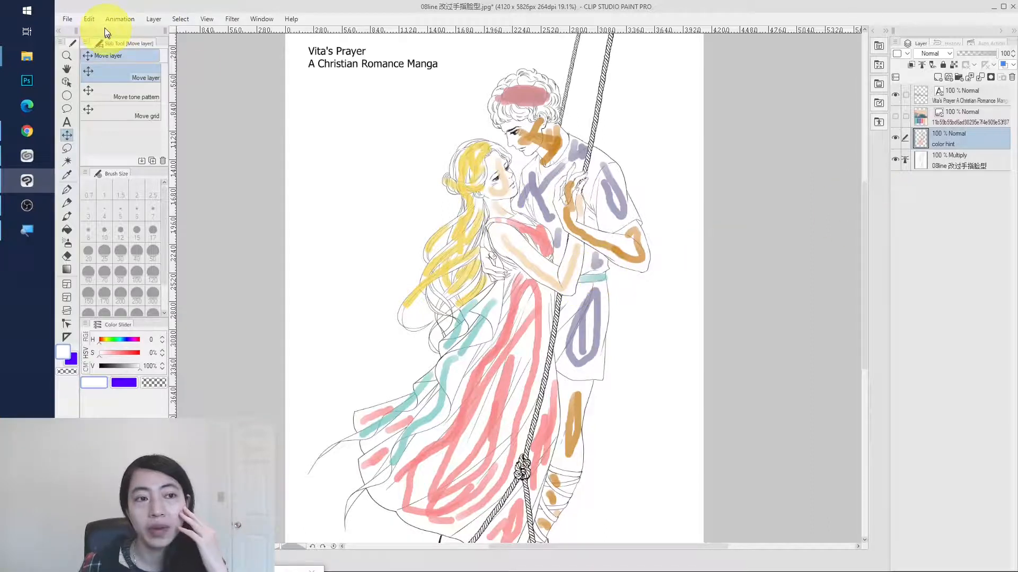
{"action": "left_click", "coordinate": [89, 19]}
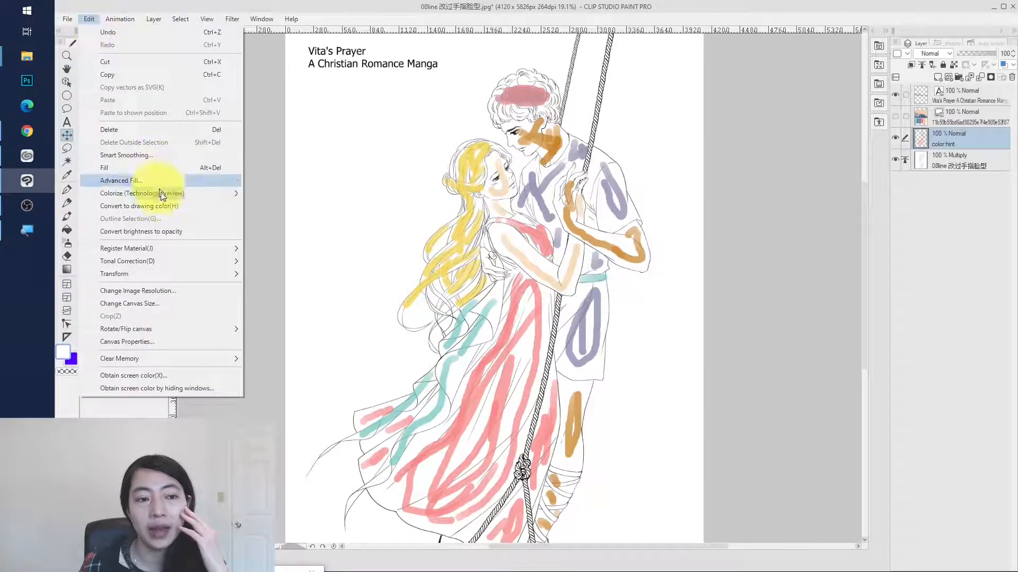
{"action": "mouse_move", "coordinate": [163, 197]}
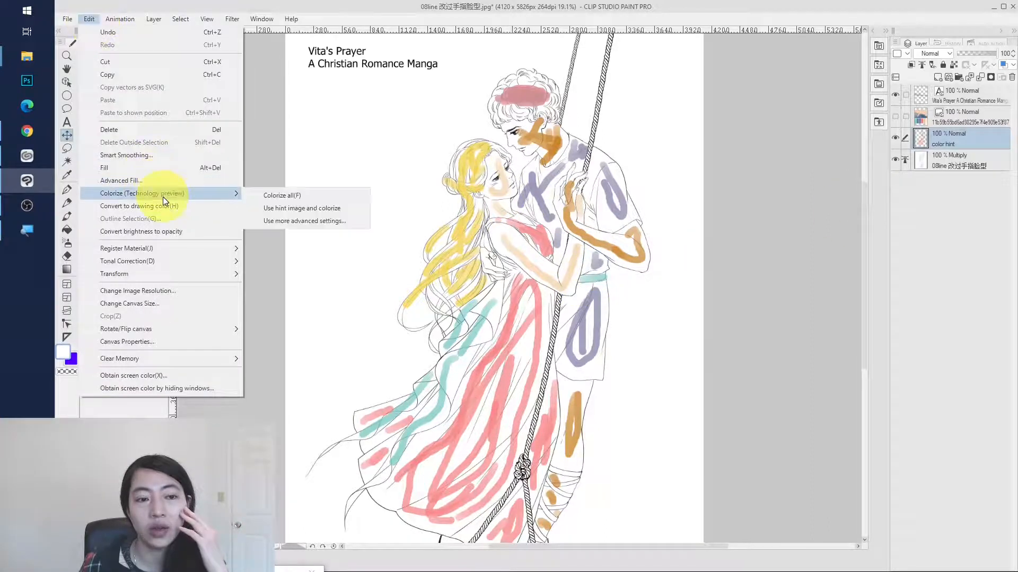
{"action": "left_click", "coordinate": [348, 221]}
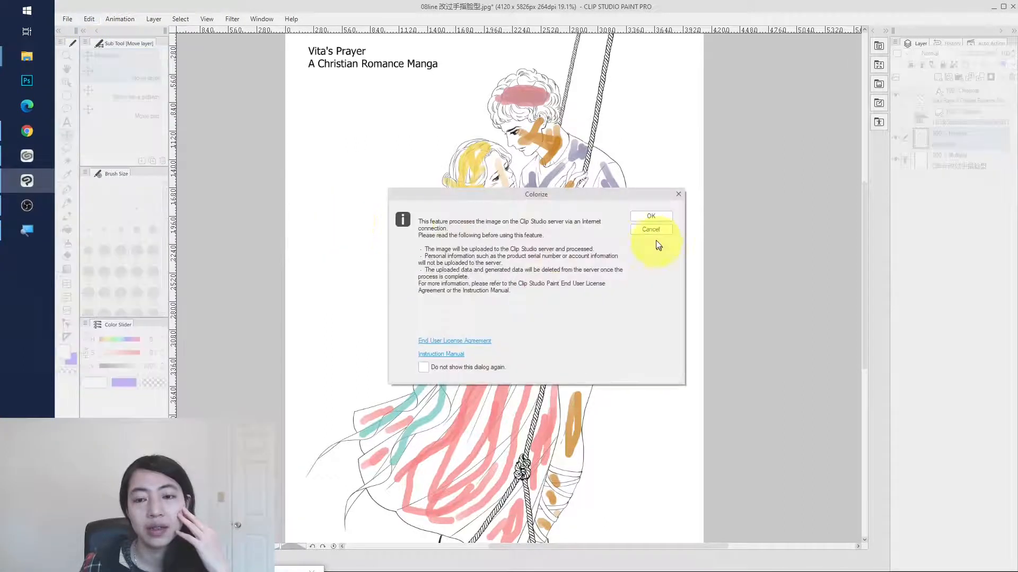
{"action": "left_click", "coordinate": [654, 215]}
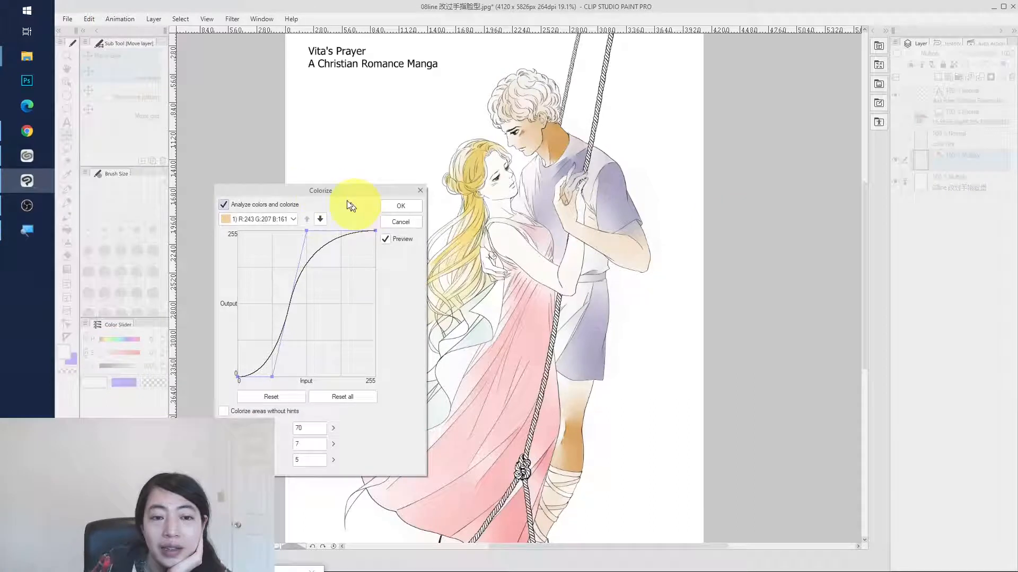
Compare the colorized preview with Analyze colors and colorize turned off and back on, keeping the whole drawing in view.
{"action": "left_click_drag", "start_coordinate": [327, 191], "coordinate": [288, 185]}
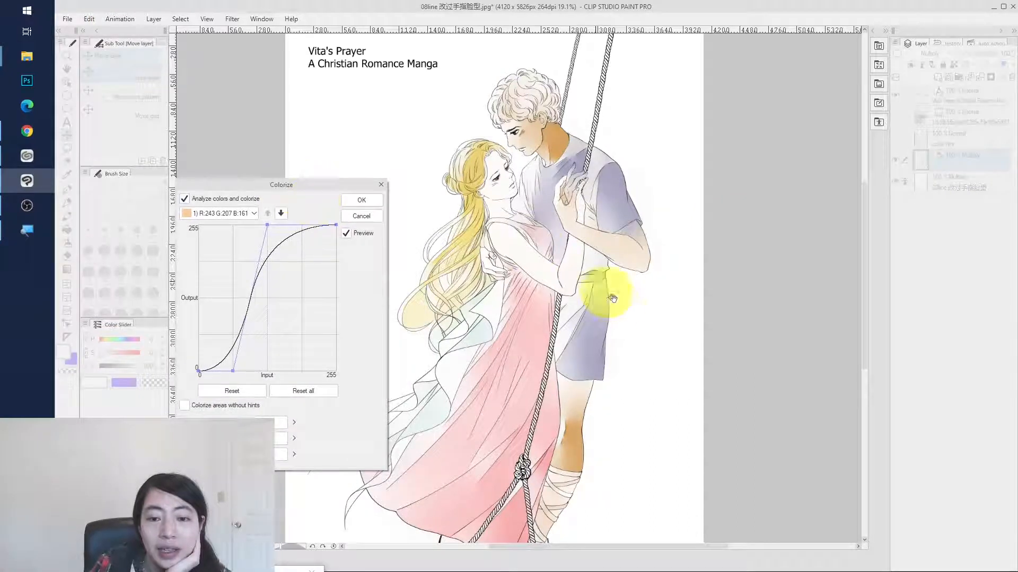
{"action": "scroll", "coordinate": [630, 352], "scroll_direction": "down", "scroll_amount": 1}
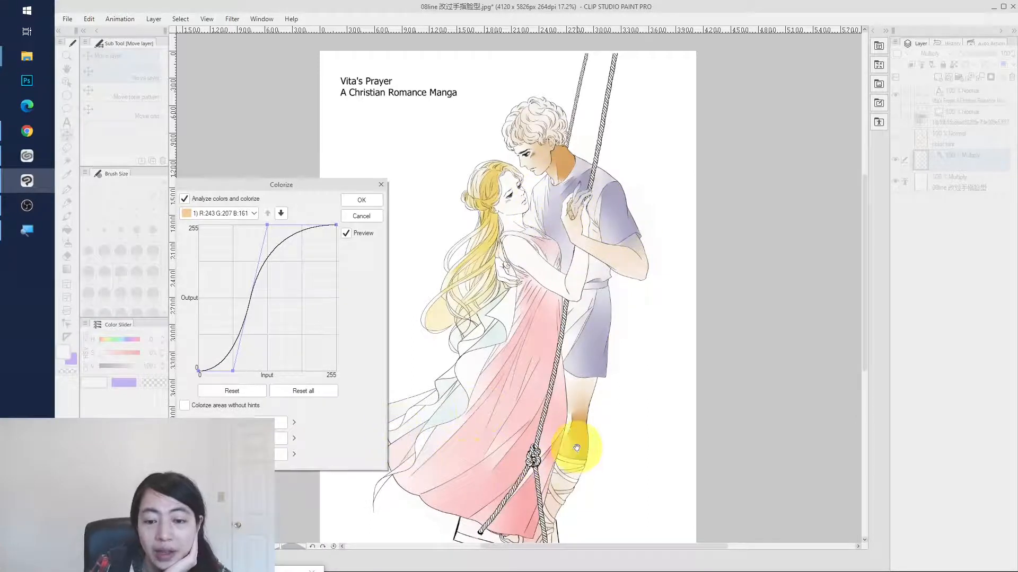
{"action": "scroll", "coordinate": [577, 448], "scroll_direction": "down", "scroll_amount": 1}
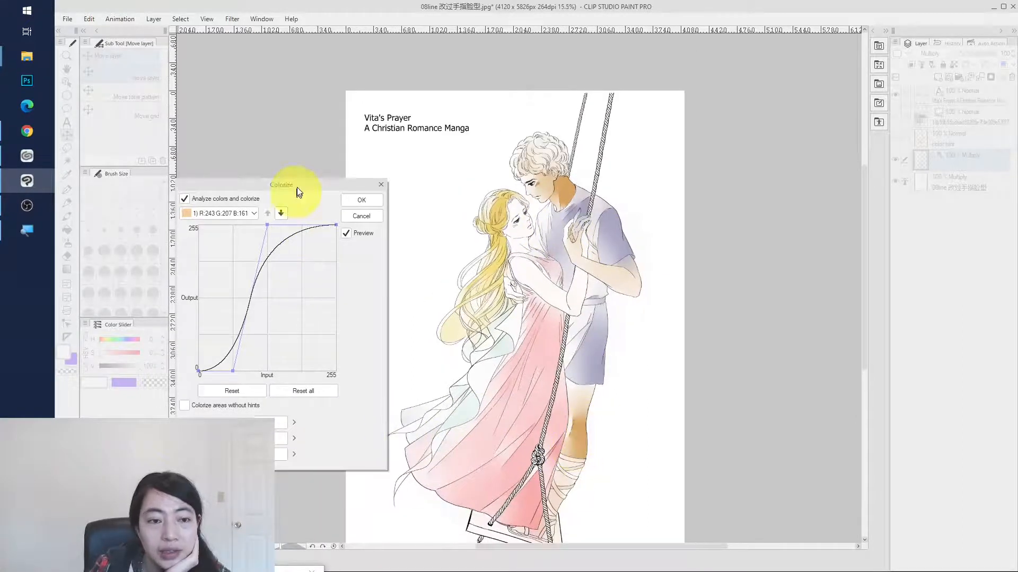
{"action": "left_click_drag", "start_coordinate": [299, 188], "coordinate": [330, 136]}
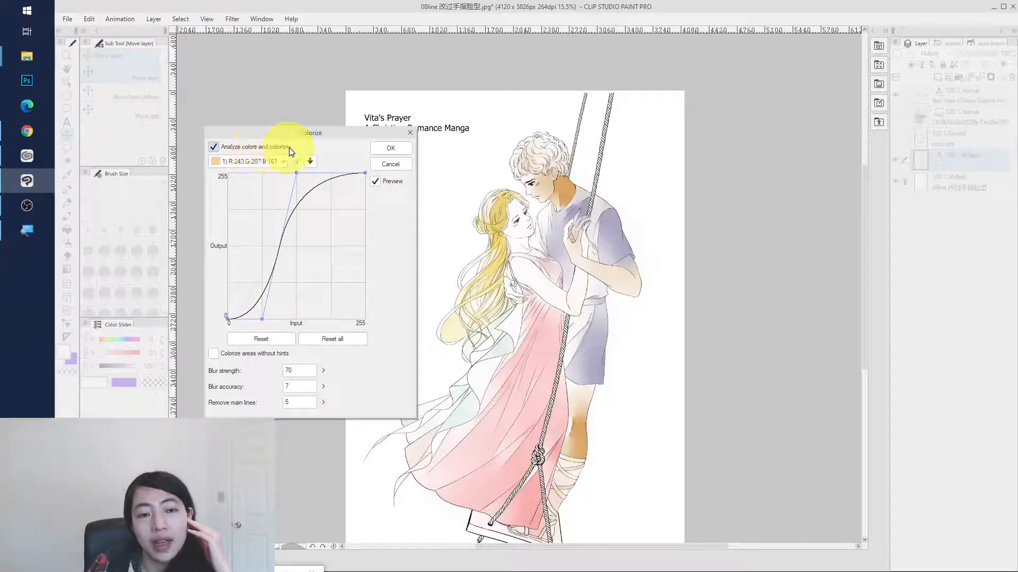
{"action": "left_click", "coordinate": [214, 148]}
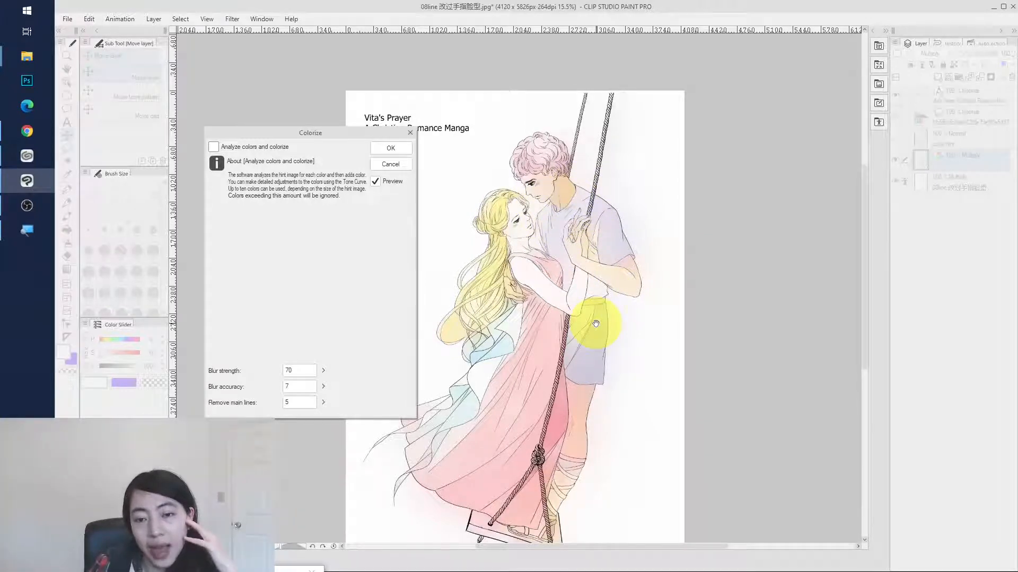
{"action": "left_click", "coordinate": [213, 150]}
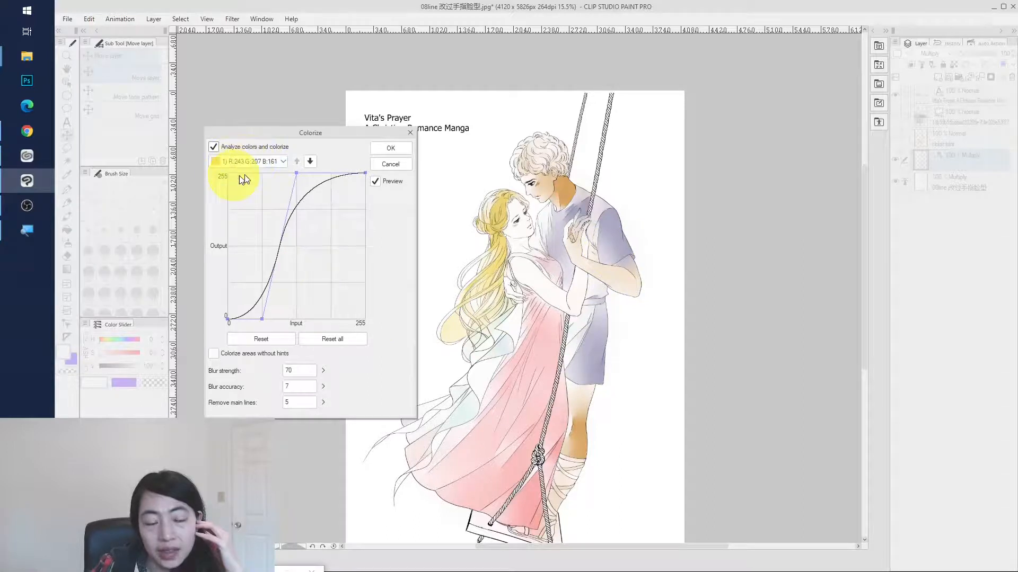
Choose the teal hint color (R:108 G:194 B:189) and bend its tone curve strongly upward to intensify it.
{"action": "left_click", "coordinate": [256, 159]}
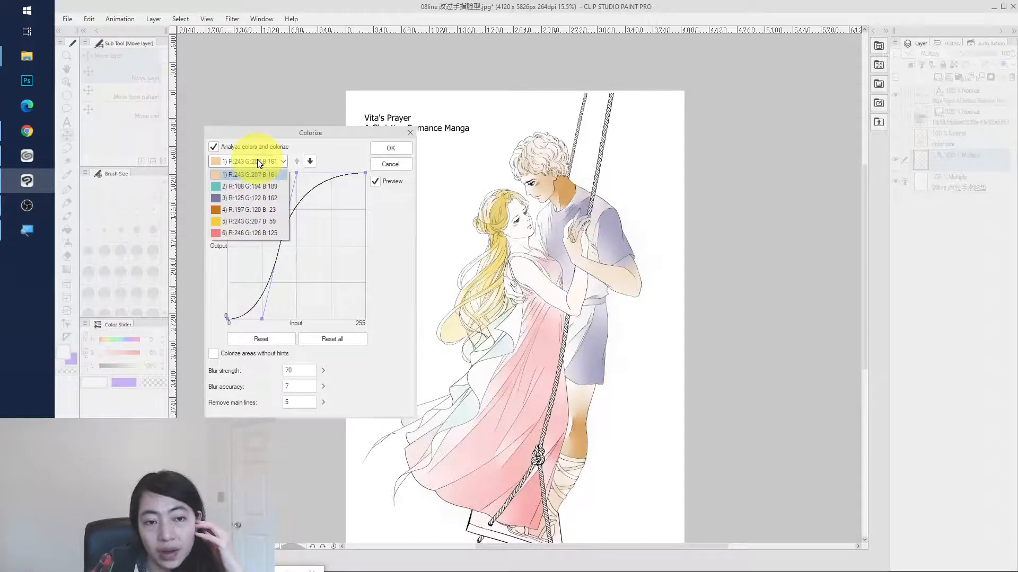
{"action": "left_click", "coordinate": [255, 210]}
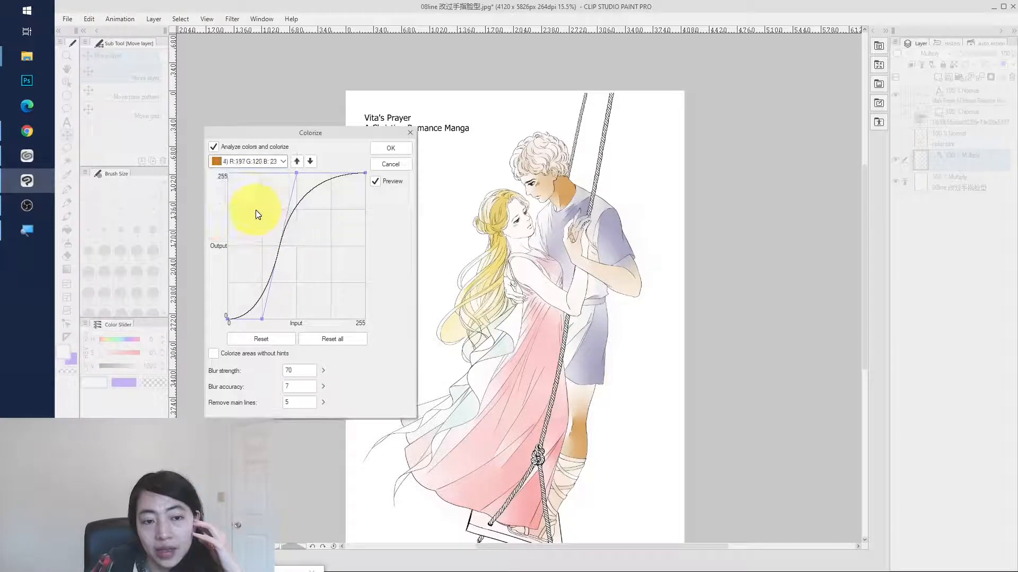
{"action": "left_click", "coordinate": [256, 164]}
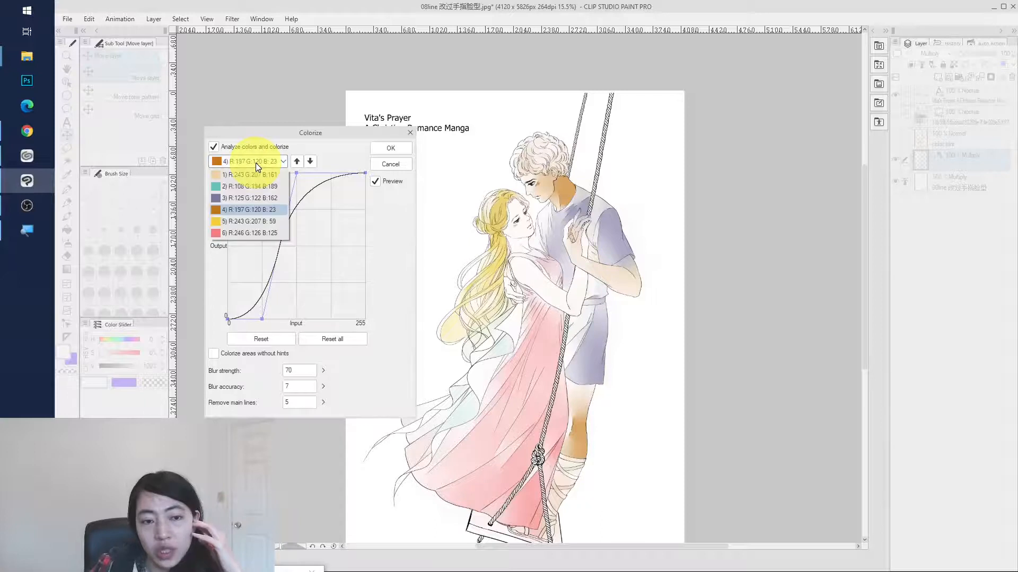
{"action": "left_click", "coordinate": [249, 187]}
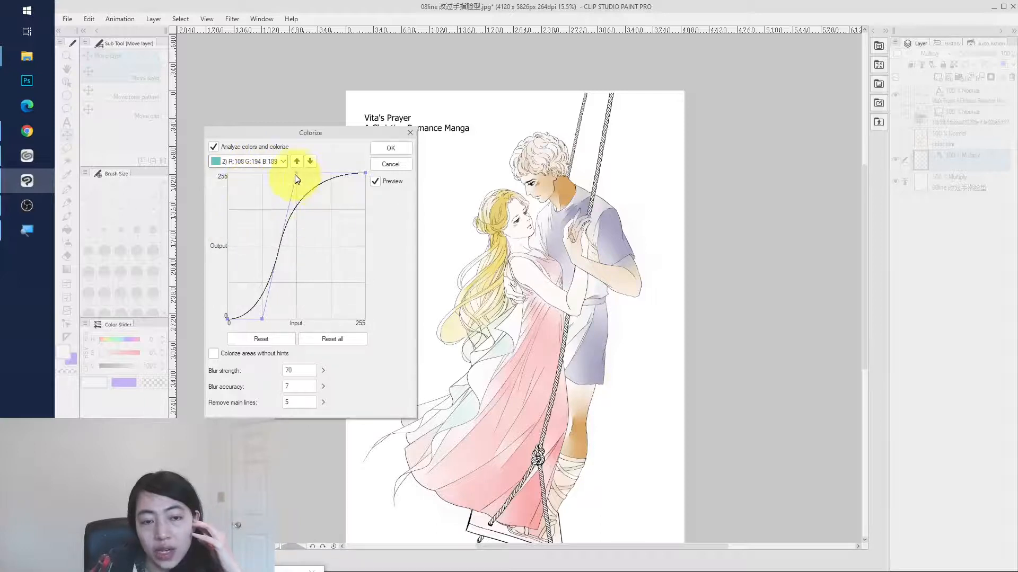
{"action": "left_click_drag", "start_coordinate": [297, 174], "coordinate": [322, 197]}
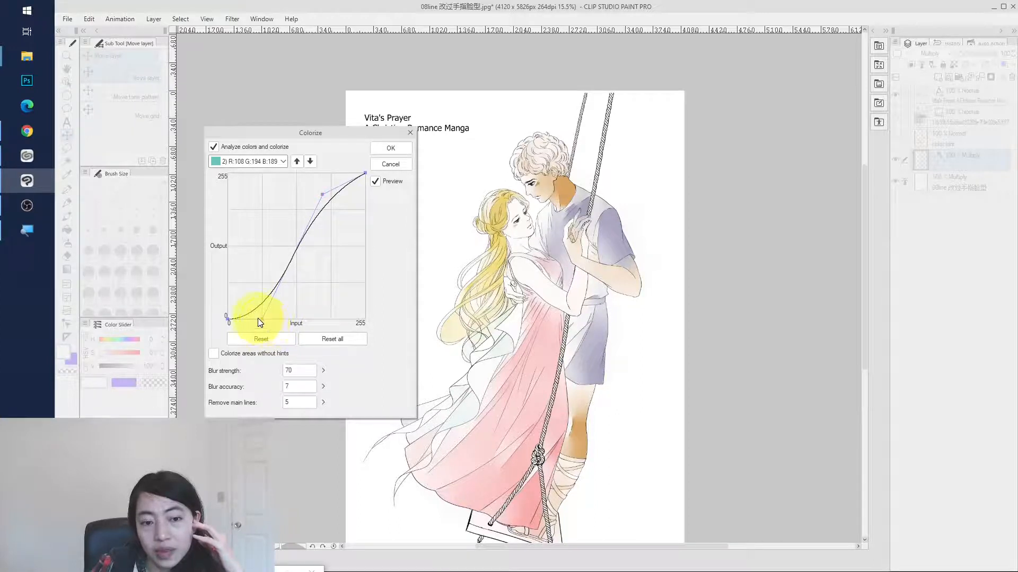
{"action": "left_click_drag", "start_coordinate": [260, 319], "coordinate": [230, 209]}
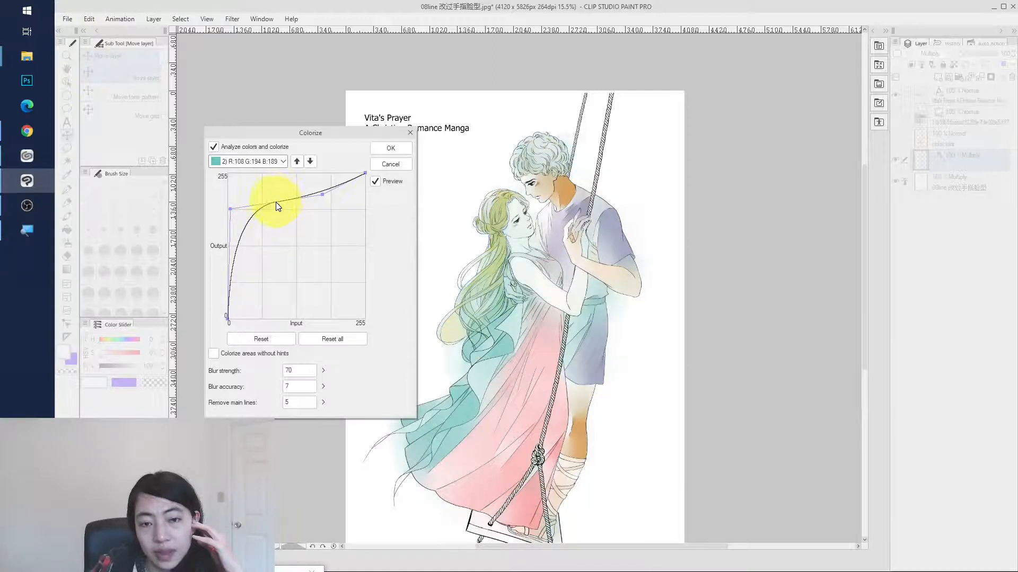
{"action": "mouse_move", "coordinate": [231, 209]}
{"action": "left_mouse_down"}
{"action": "mouse_move", "coordinate": [249, 242]}
{"action": "mouse_move", "coordinate": [227, 208]}
{"action": "left_mouse_up"}
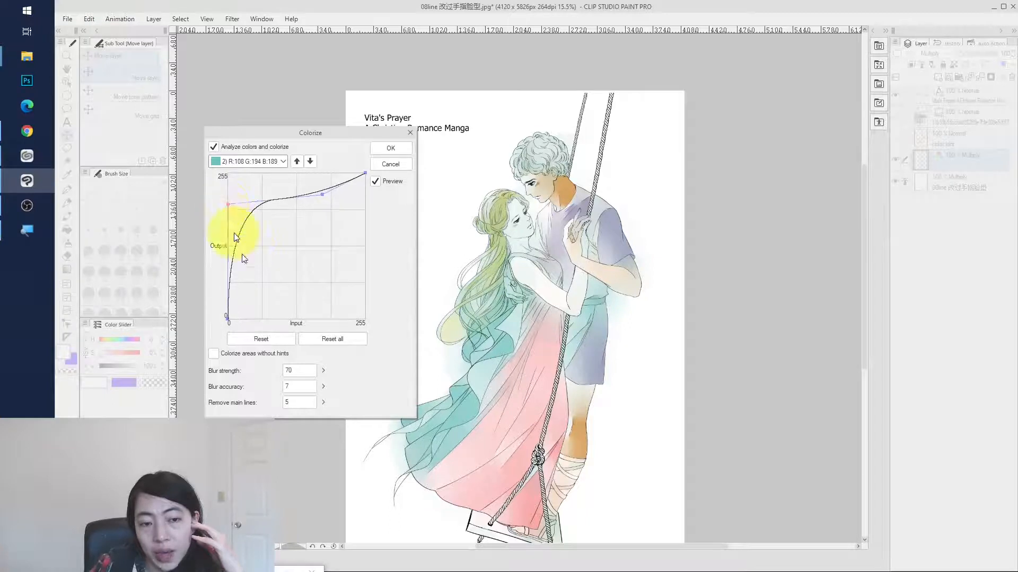
{"action": "left_click", "coordinate": [230, 323]}
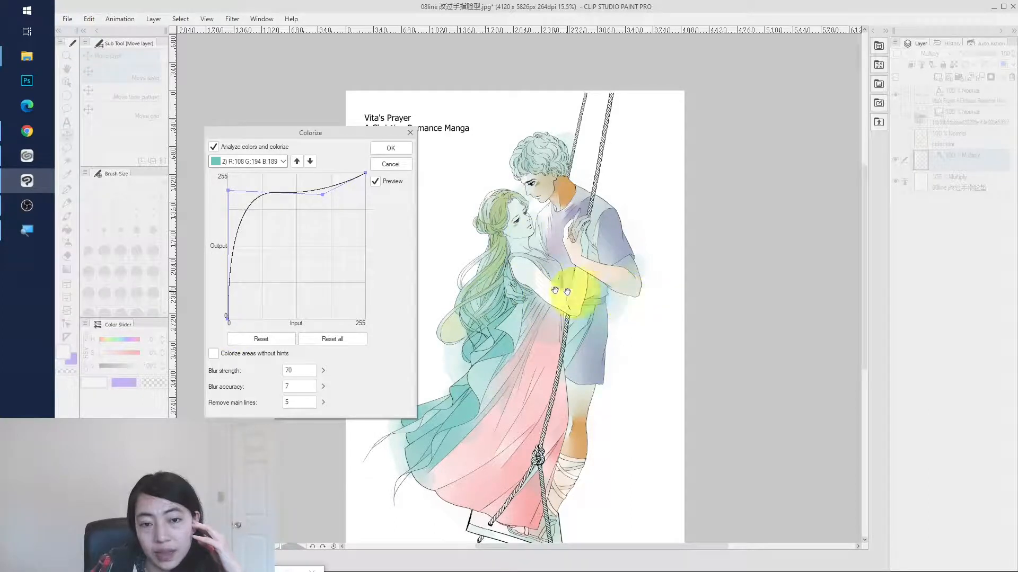
Pull the lower point of the teal tone curve back down and add a slightly raised middle point.
{"action": "left_click_drag", "start_coordinate": [227, 191], "coordinate": [298, 302]}
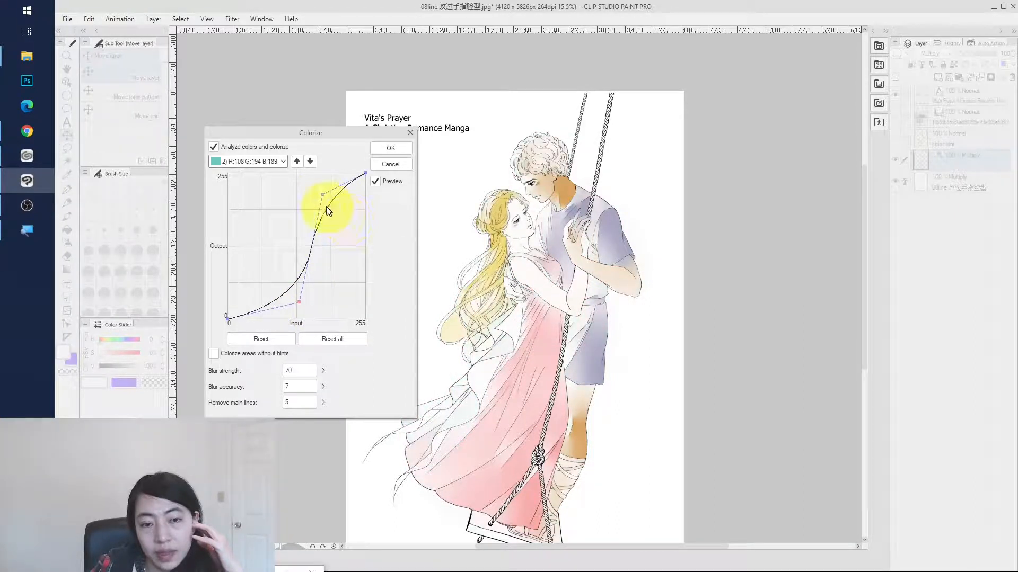
{"action": "left_click", "coordinate": [311, 255]}
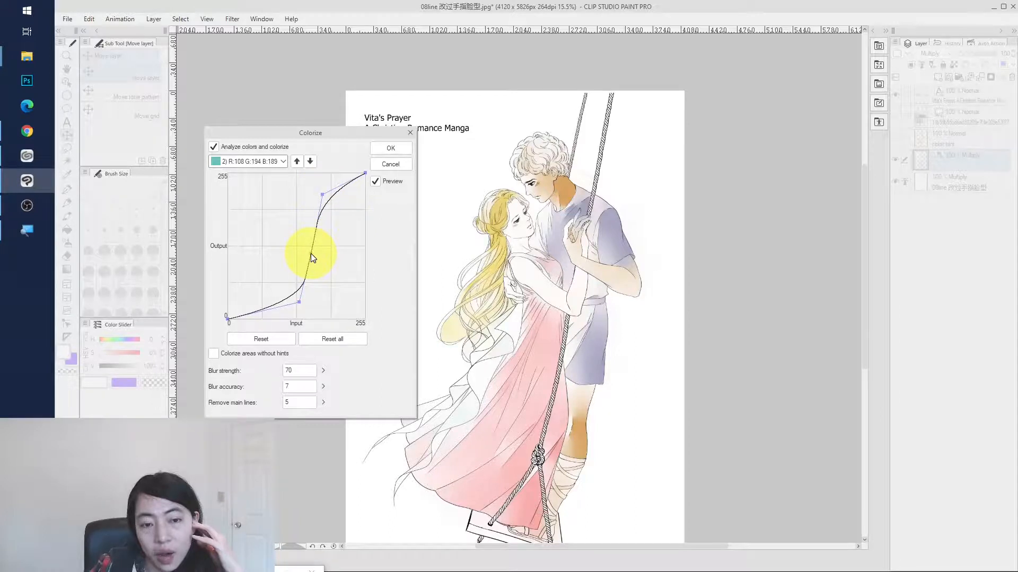
{"action": "left_click_drag", "start_coordinate": [310, 256], "coordinate": [307, 230]}
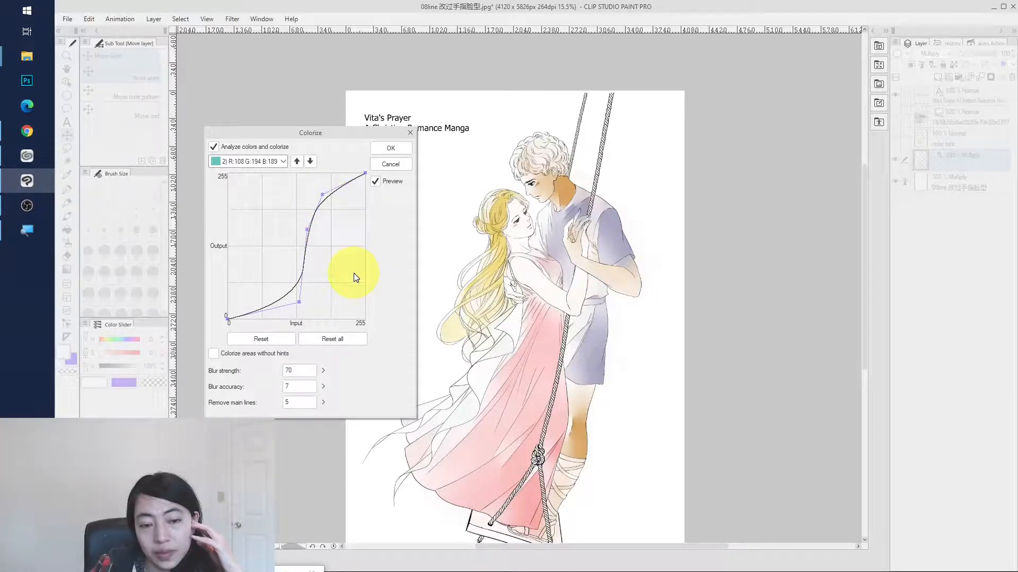
Move the teal hint color down one place to third in the color order and keep it selected.
{"action": "left_click", "coordinate": [253, 160]}
{"action": "left_click", "coordinate": [309, 164]}
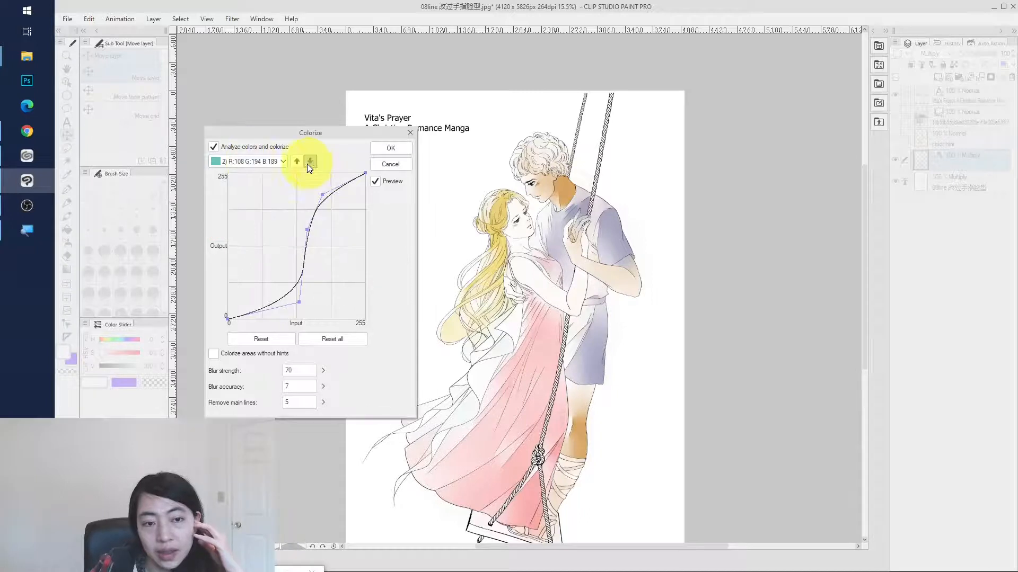
{"action": "left_click", "coordinate": [312, 164]}
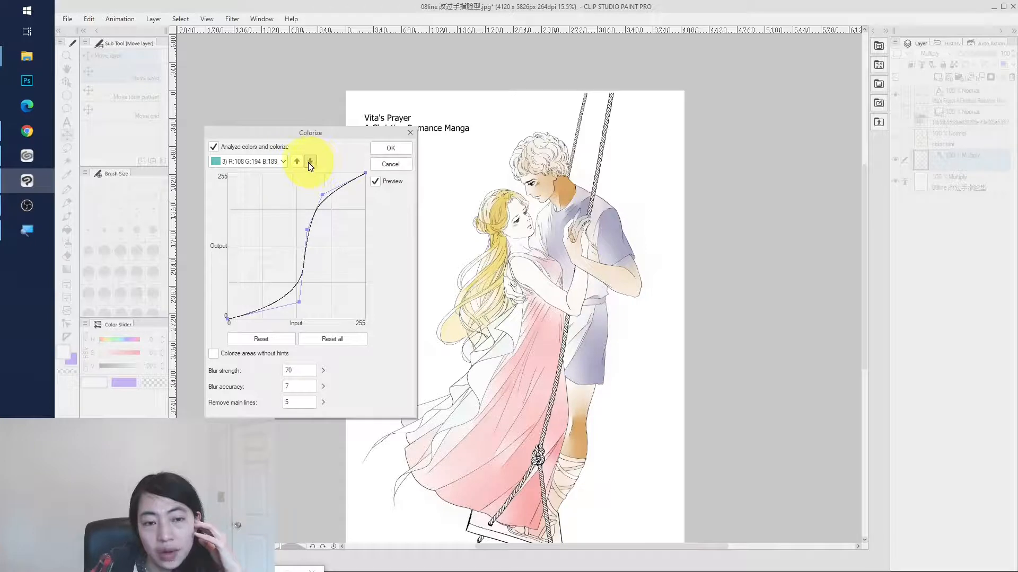
{"action": "left_click", "coordinate": [282, 162]}
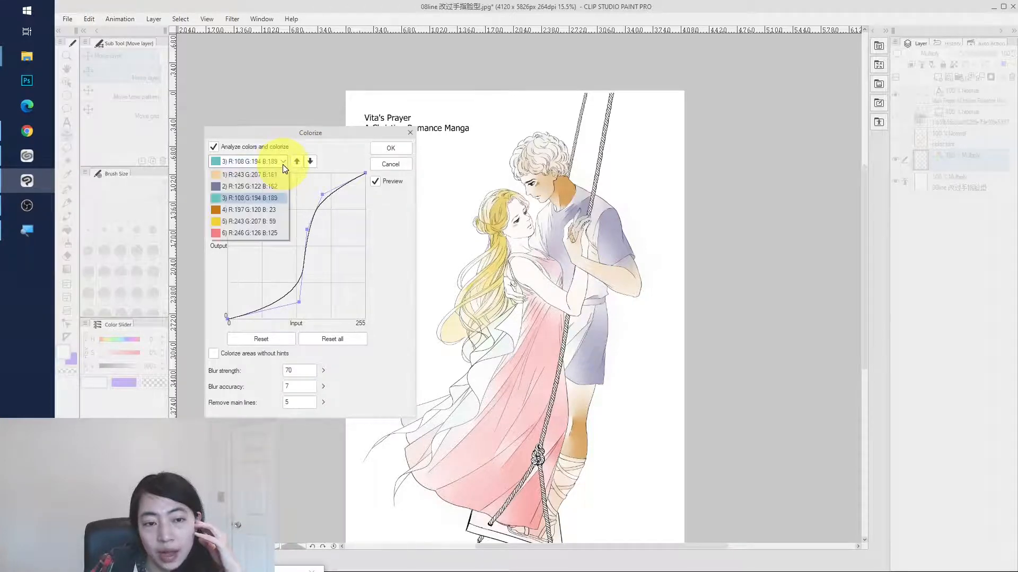
{"action": "left_click", "coordinate": [275, 199]}
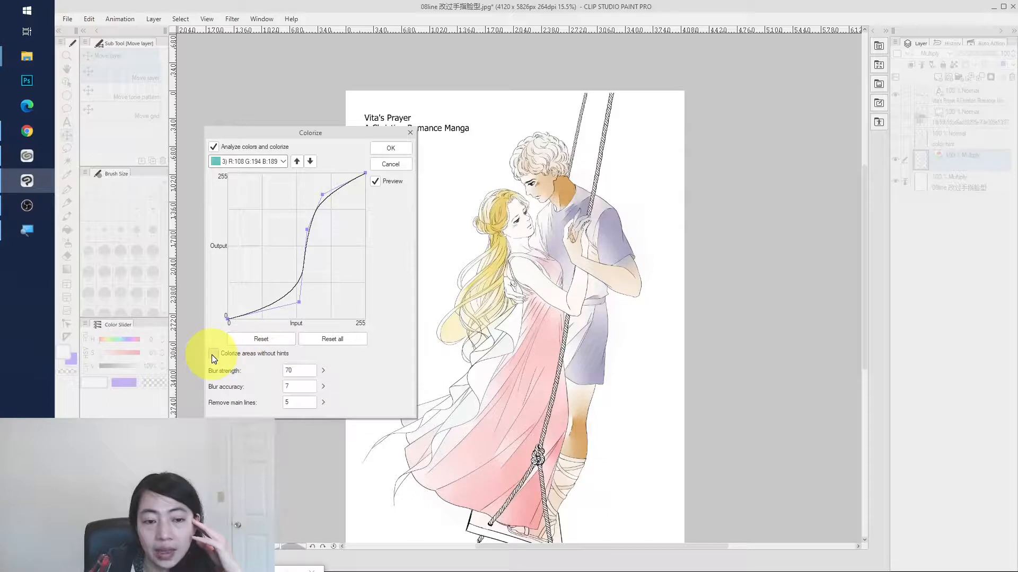
Set the blur strength to 80 and close the Colorize settings without applying them.
{"action": "left_click", "coordinate": [282, 357]}
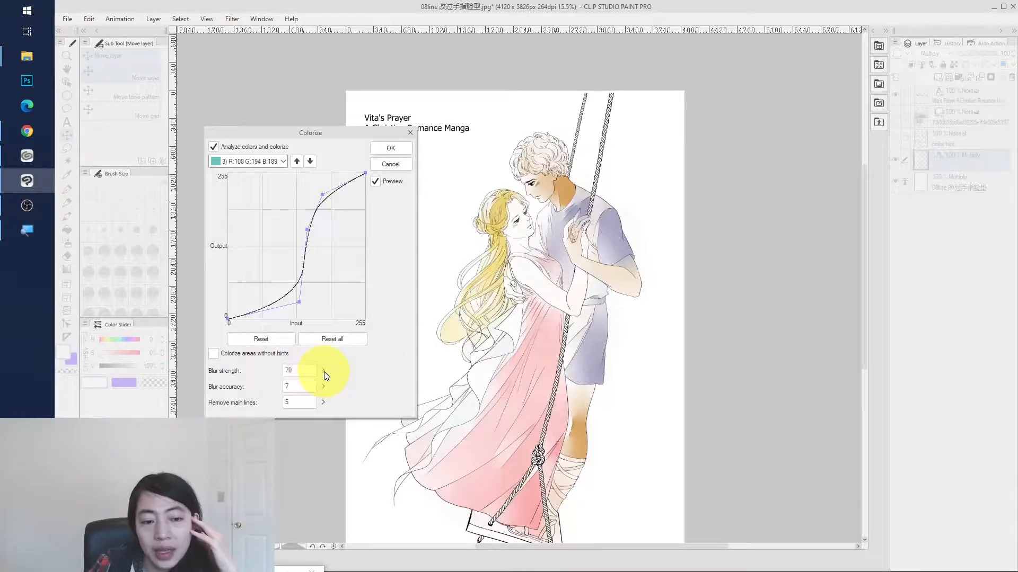
{"action": "left_click", "coordinate": [324, 371]}
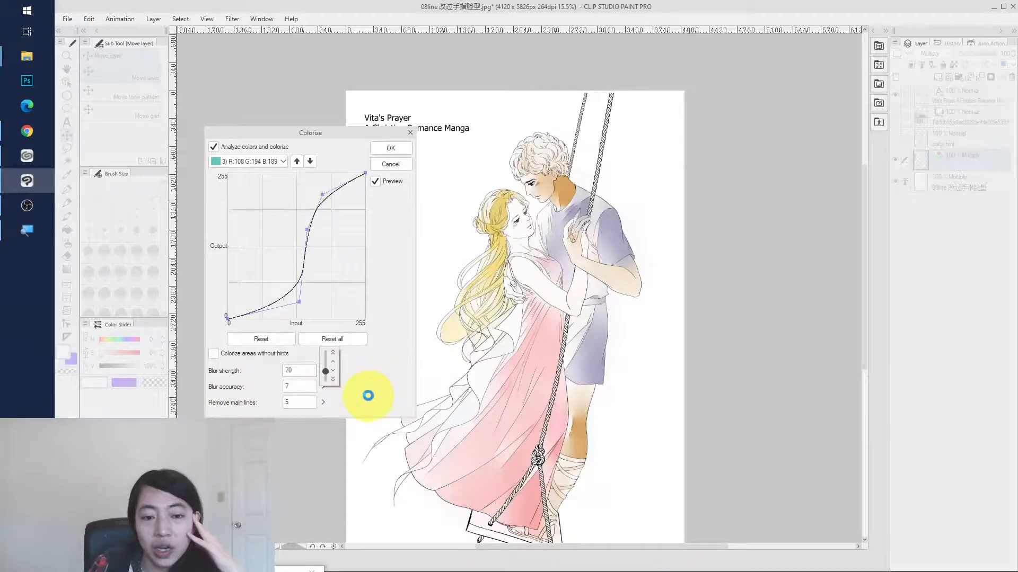
{"action": "left_click_drag", "start_coordinate": [335, 379], "coordinate": [334, 363]}
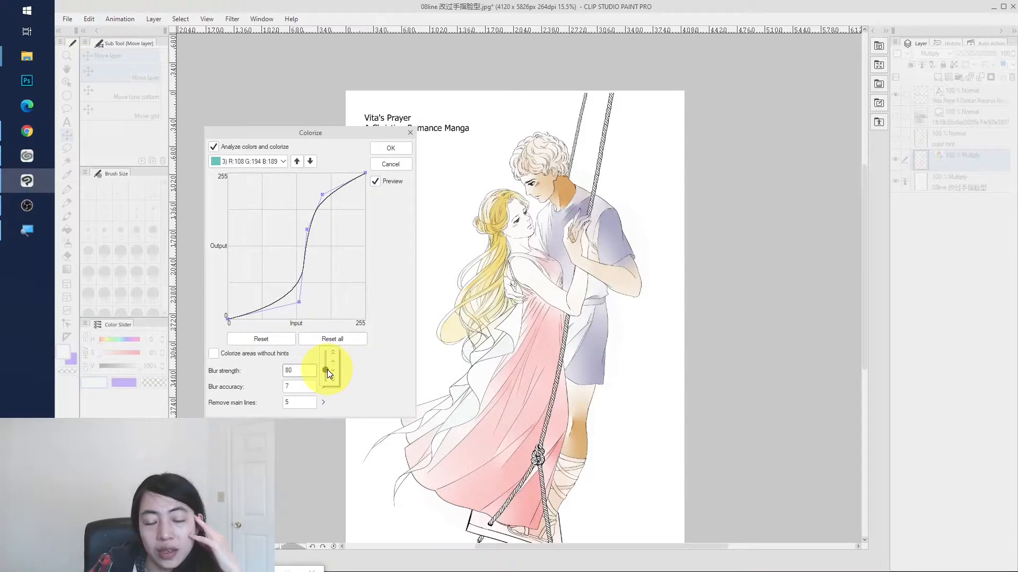
{"action": "left_click", "coordinate": [399, 148]}
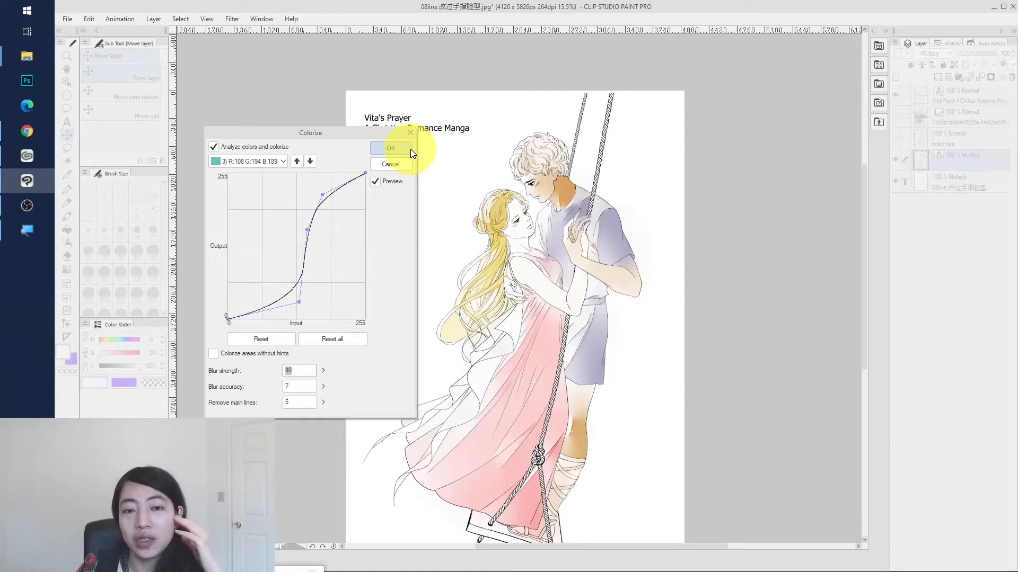
{"action": "left_click", "coordinate": [410, 132]}
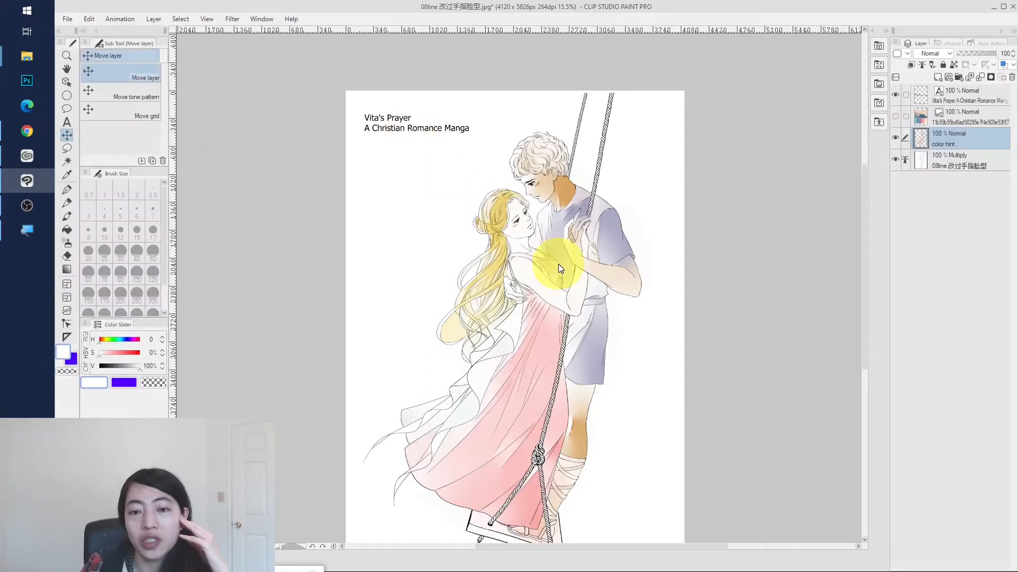